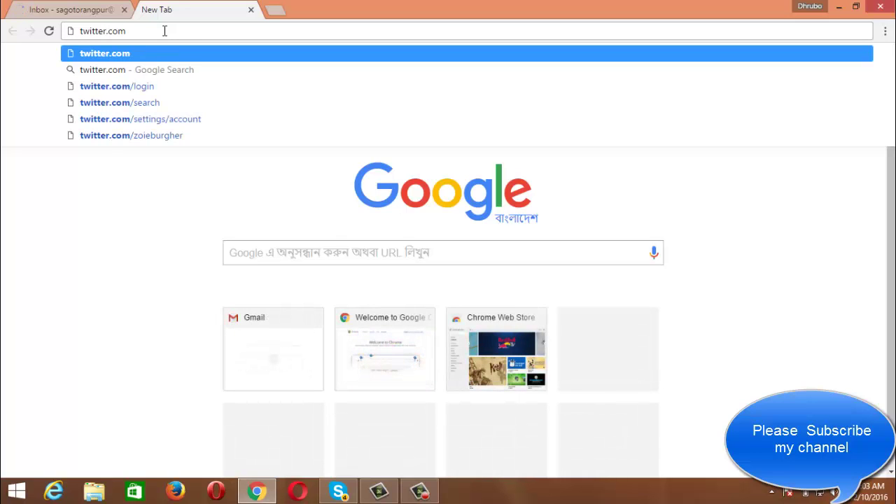
- Load twitter.com's sign-up page, select its Full name field, and return to the Gmail inbox
key("Return")
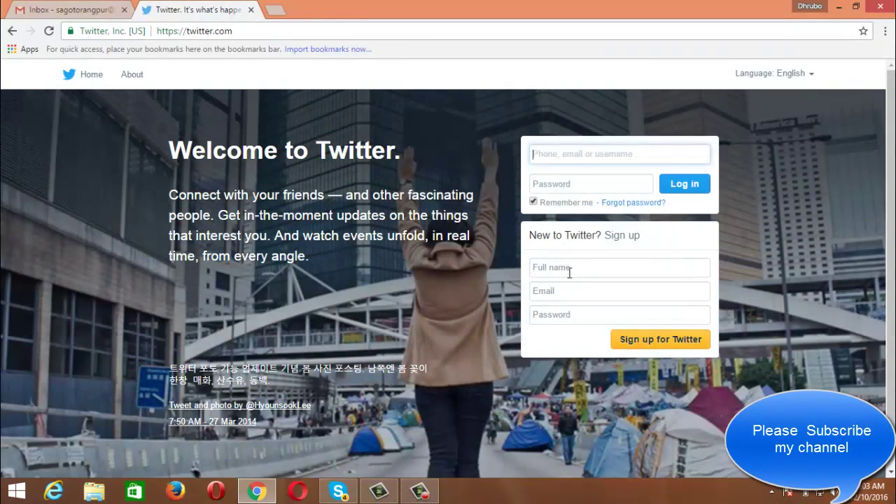
left_click(566, 269)
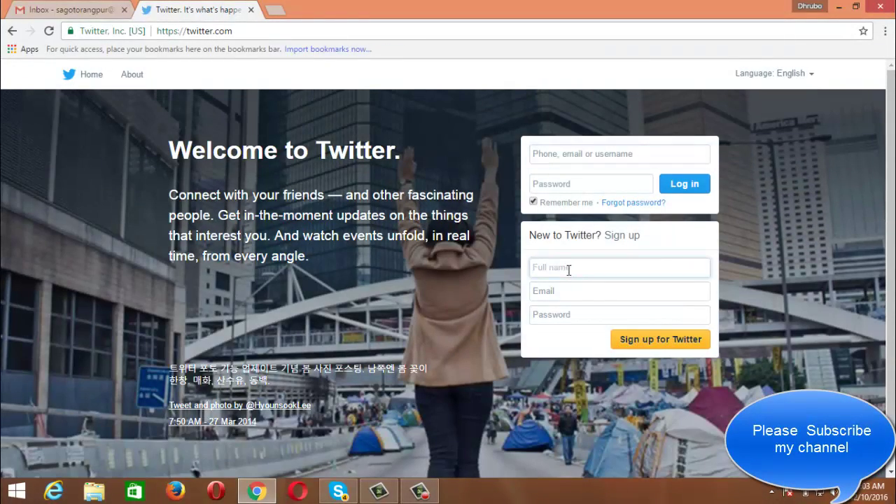
left_click(68, 9)
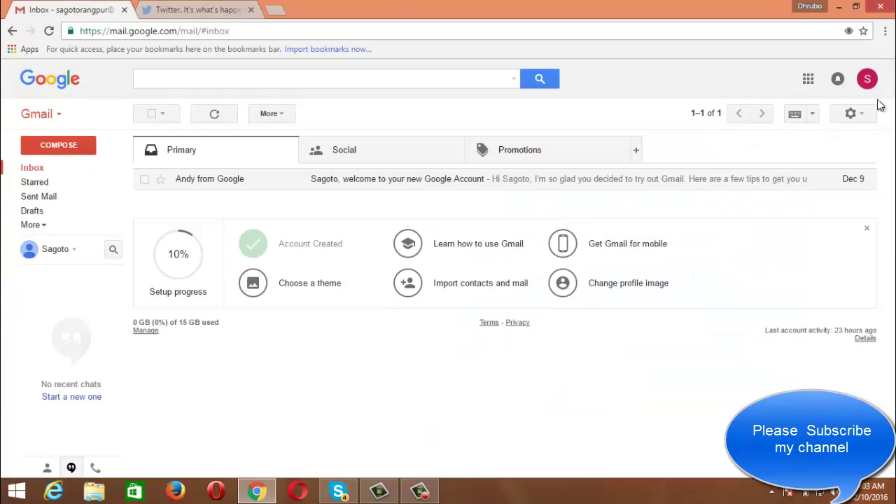
- Copy the Google account holder's name from Gmail into Twitter's Full name field
left_click(867, 78)
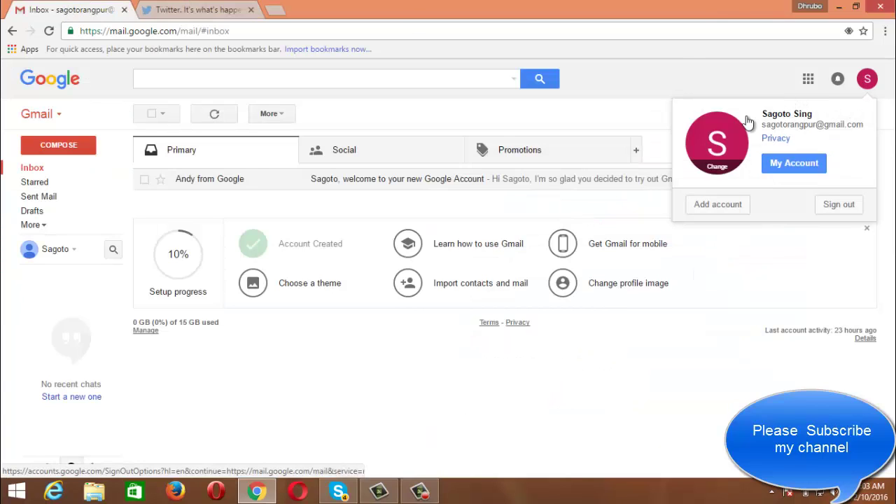
left_click_drag(763, 113, 813, 111)
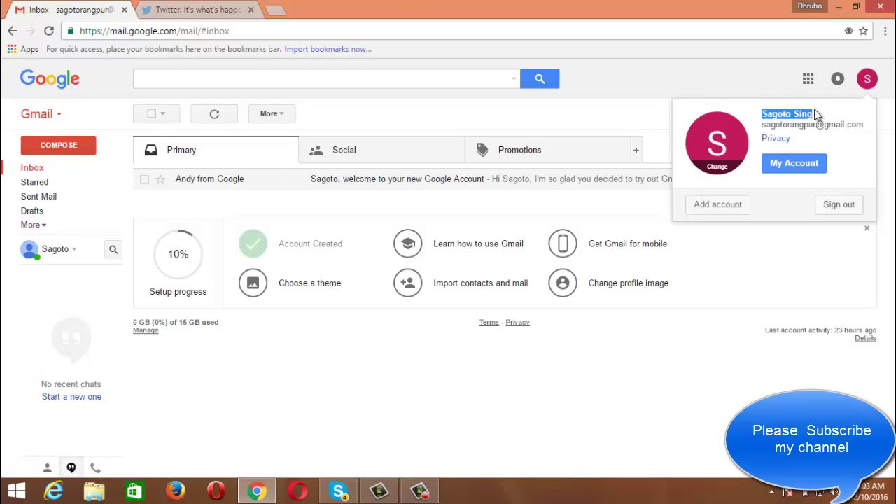
left_click(815, 110)
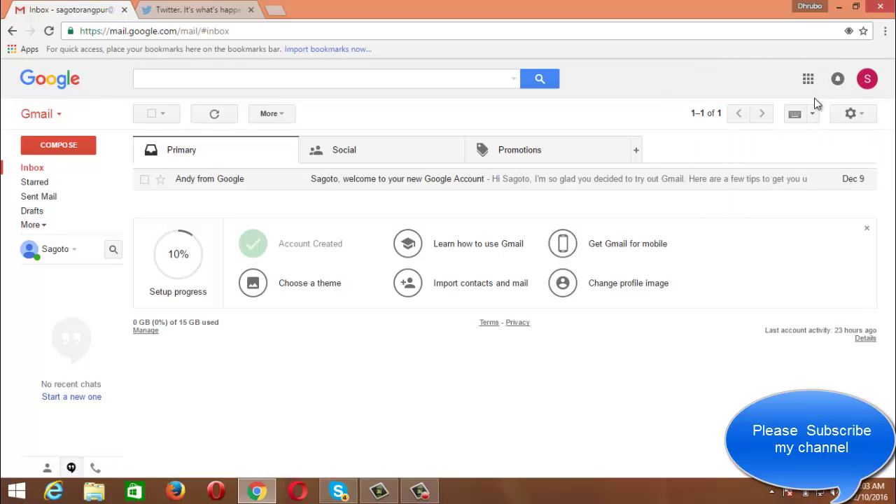
left_click(867, 80)
right_click(808, 116)
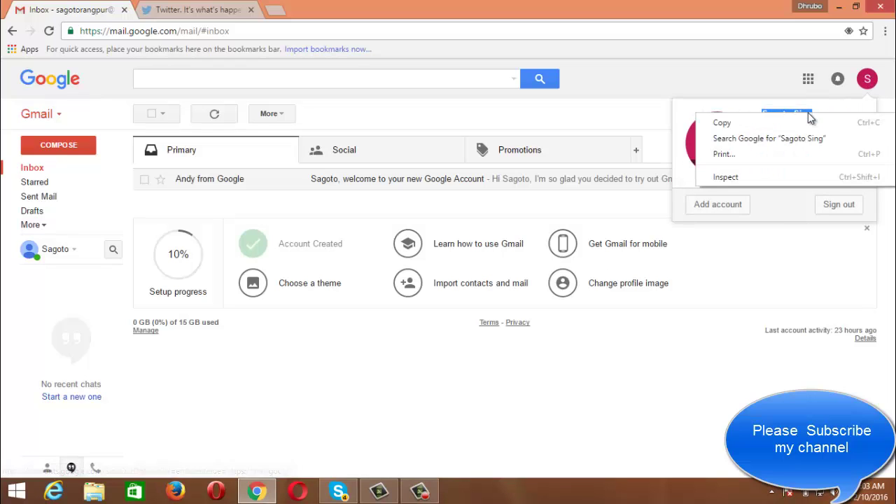
left_click(717, 123)
left_click(208, 9)
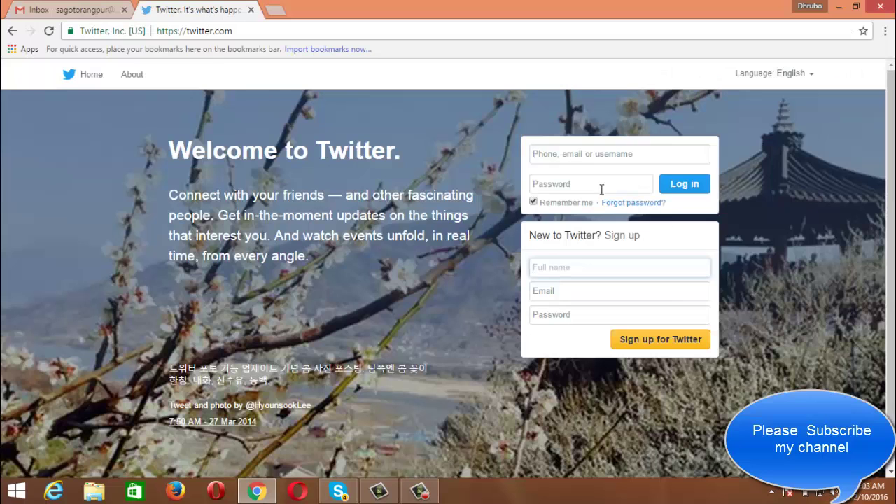
key("ctrl+v")
- Copy the Google account's e-mail address and return to the Twitter sign-up form
left_click(566, 295)
left_click(87, 10)
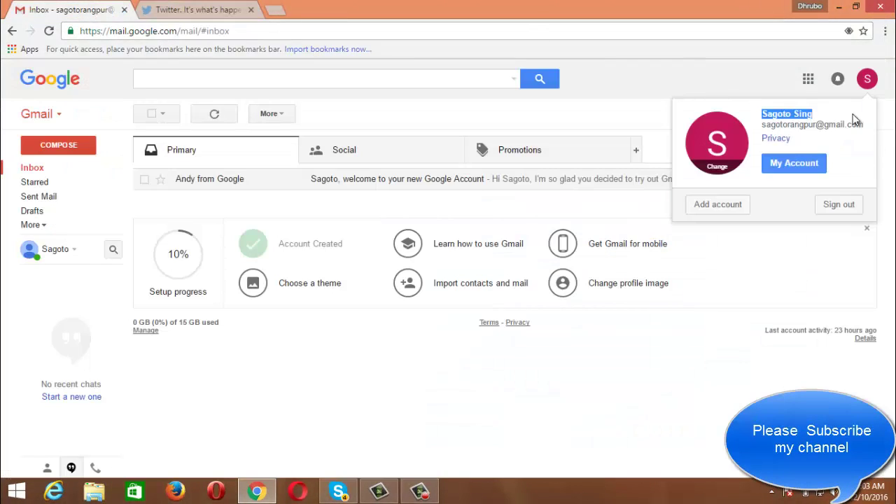
left_click_drag(767, 116, 856, 121)
left_click(766, 125)
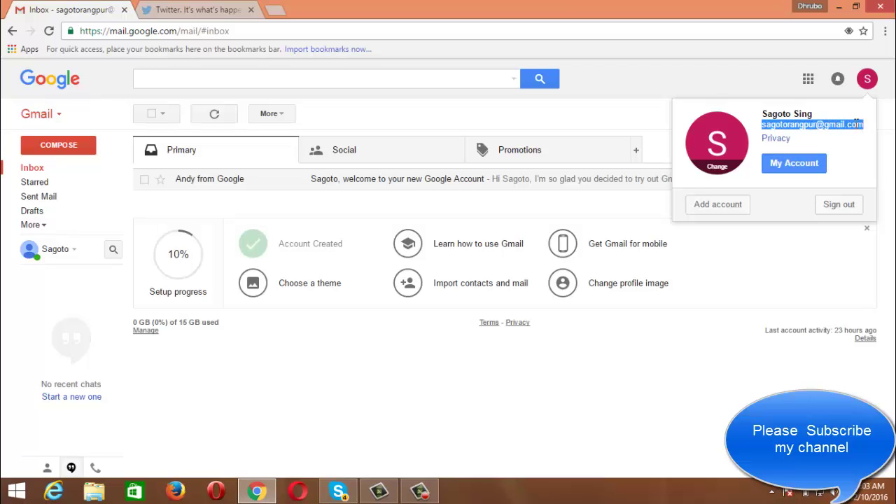
right_click(845, 125)
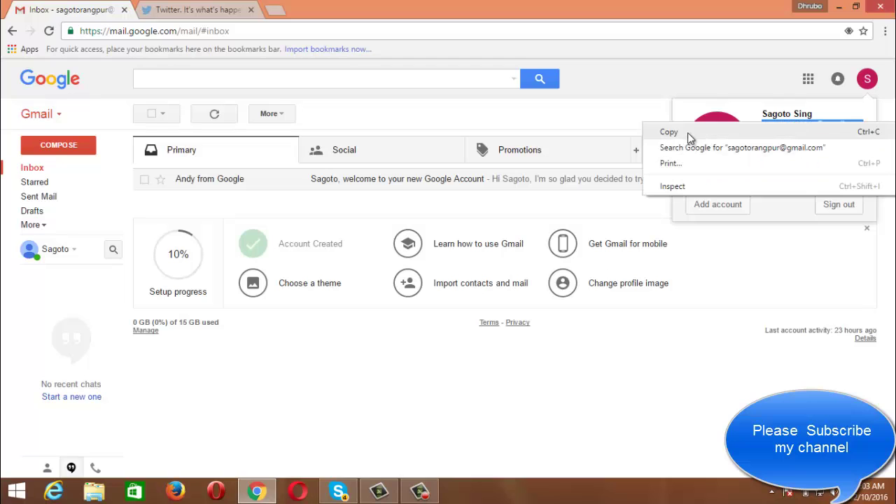
left_click(669, 131)
left_click(175, 9)
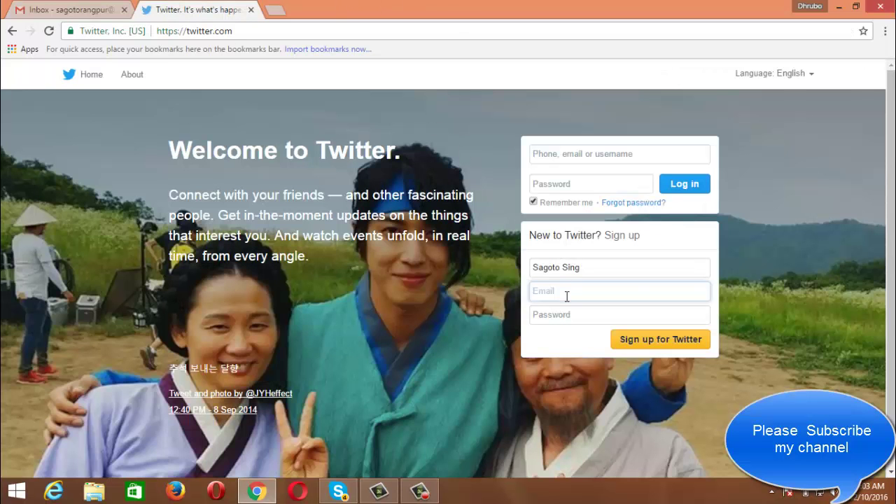
- Fill in the e-mail and an account password, save the password in Chrome, and sign up
key("ctrl+v")
left_click(568, 318)
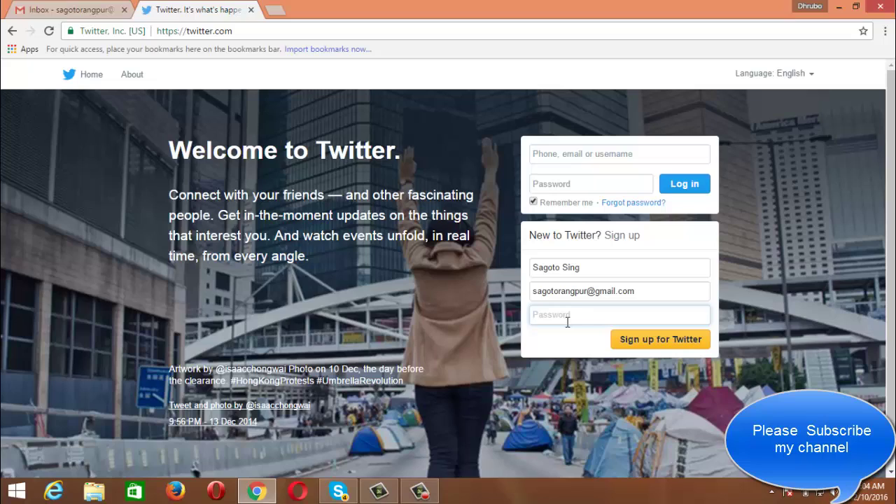
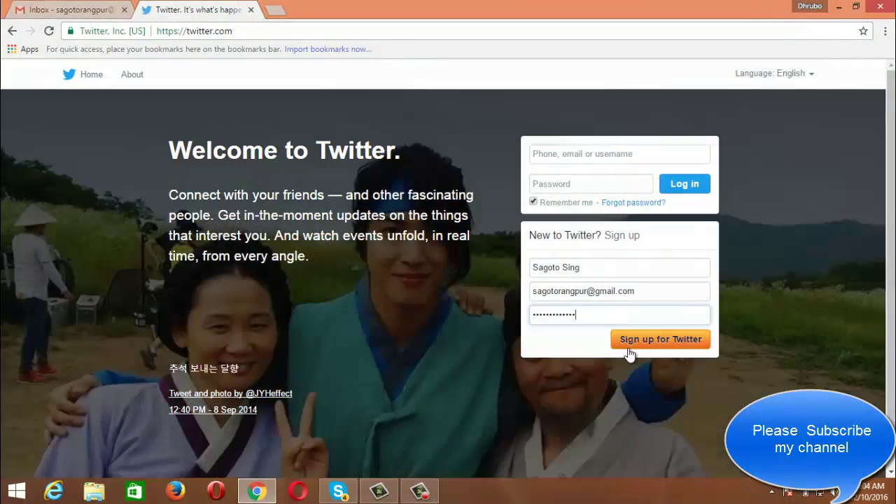
left_click(628, 343)
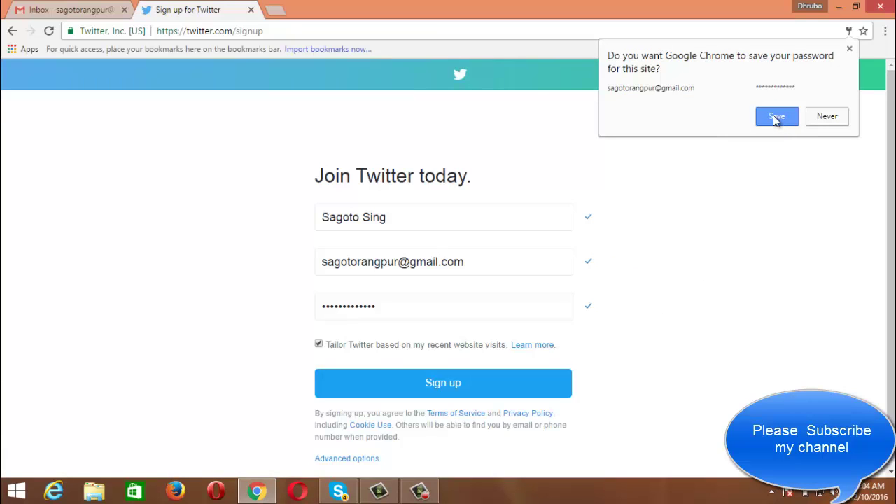
left_click(777, 117)
scroll(504, 280, "down", 1)
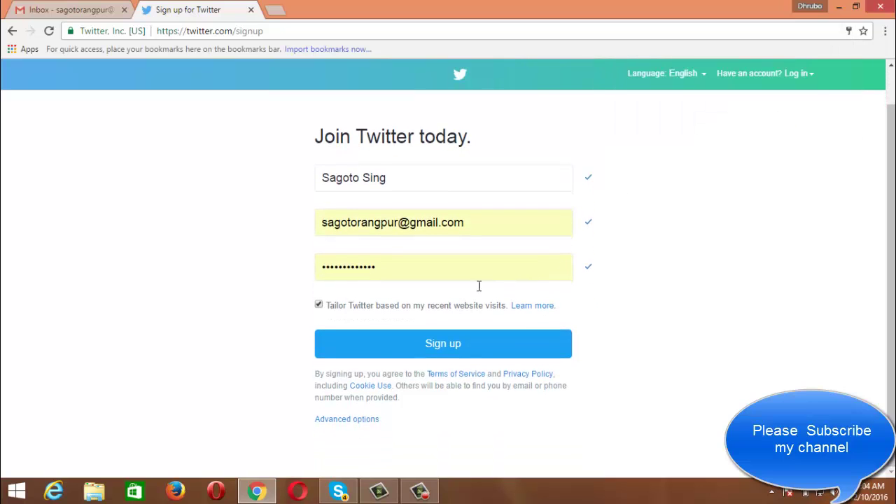
left_click(437, 356)
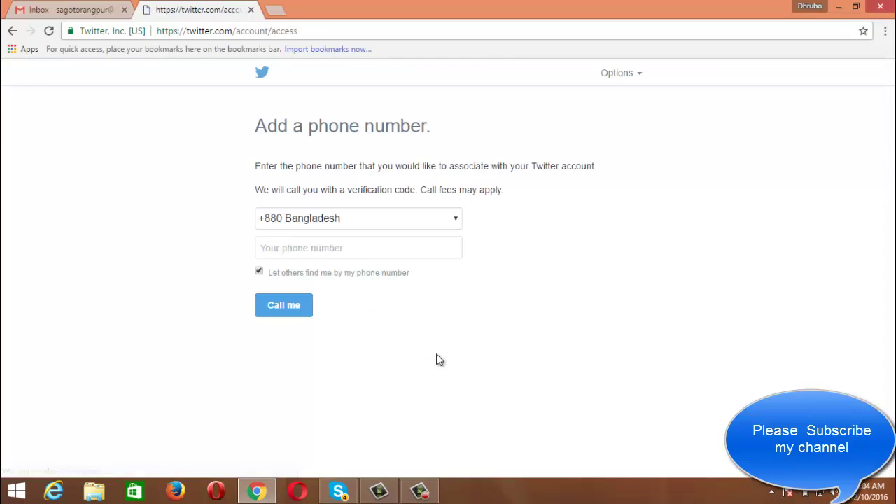
- Enter the account's Bangladesh phone number and request a verification call
left_click(374, 247)
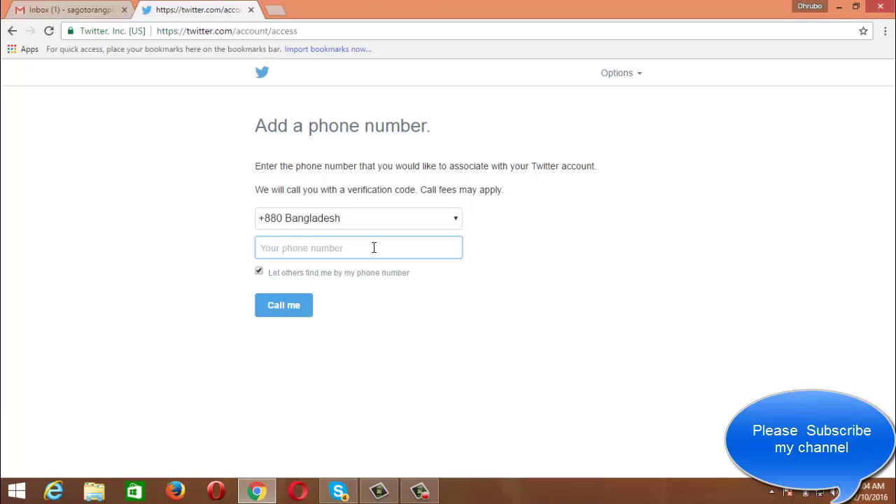
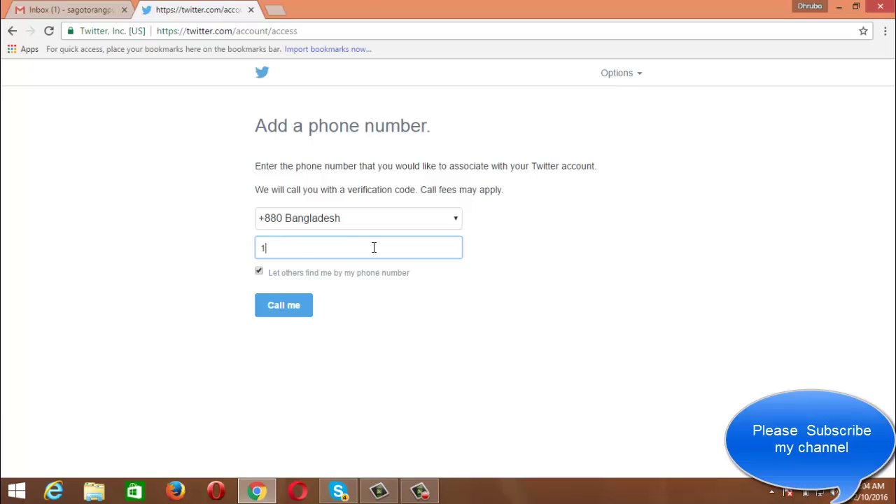
left_click(291, 308)
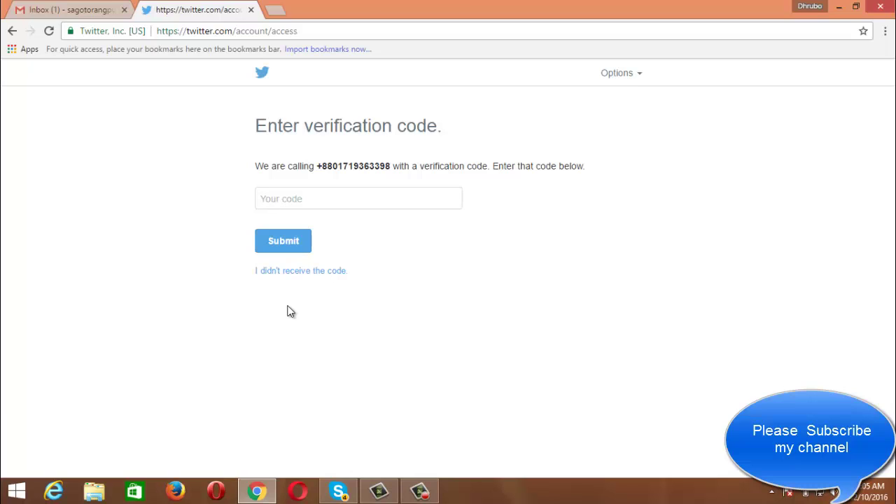
- Enter the received verification code, correcting a mistyped digit, submit it, and retry after the error
left_click(306, 199)
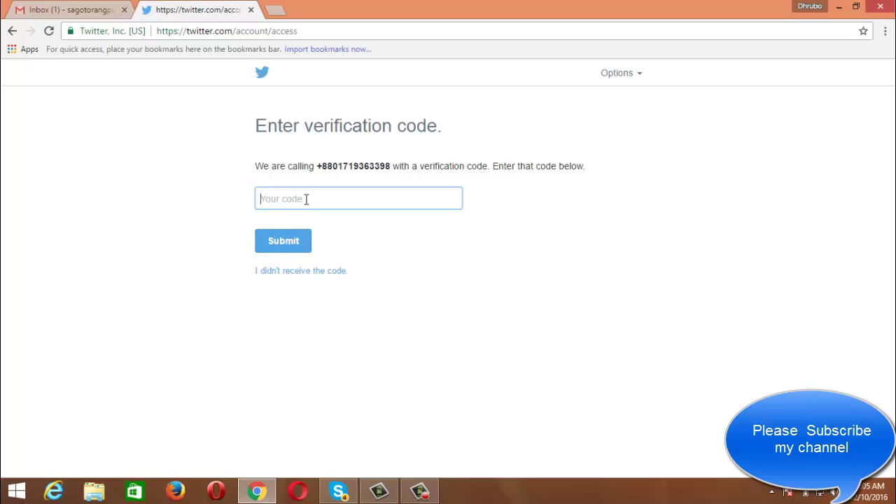
left_click(301, 250)
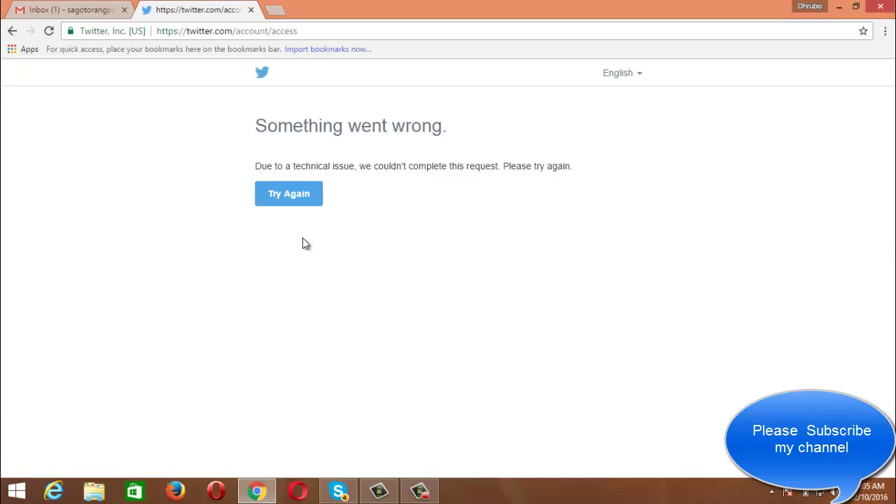
left_click(310, 199)
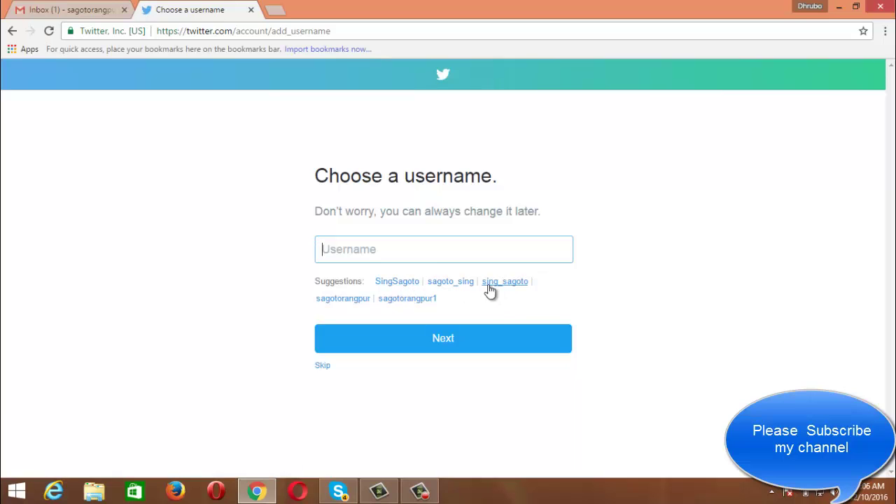
- Adopt one of Twitter's suggested usernames and proceed to the welcome page
left_click(453, 283)
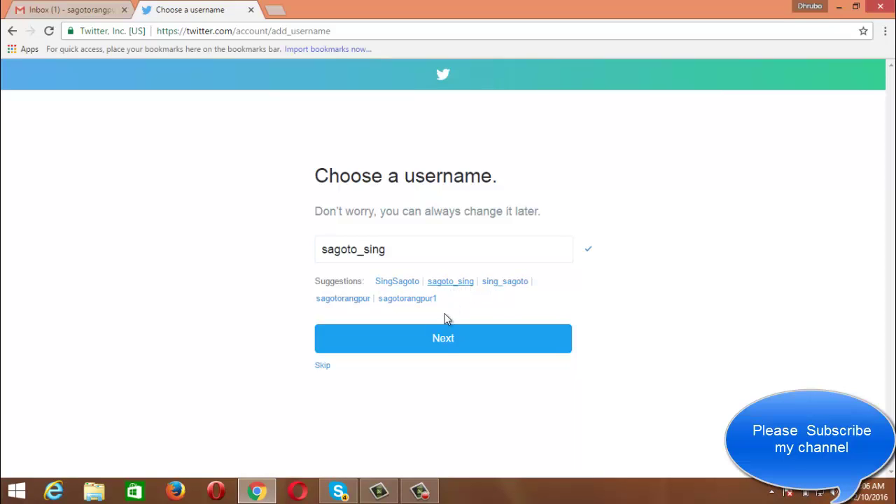
left_click(435, 353)
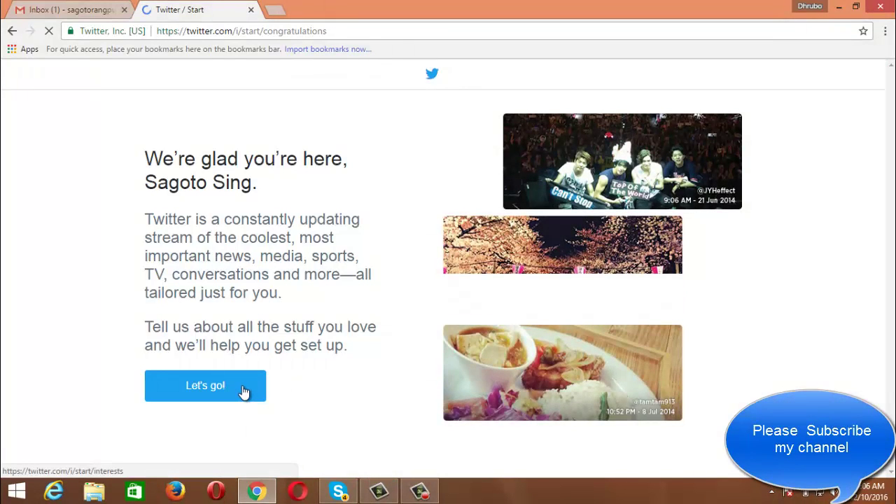
- Start onboarding, skipping interest selection and contact import to reach the suggested-accounts step
left_click(245, 390)
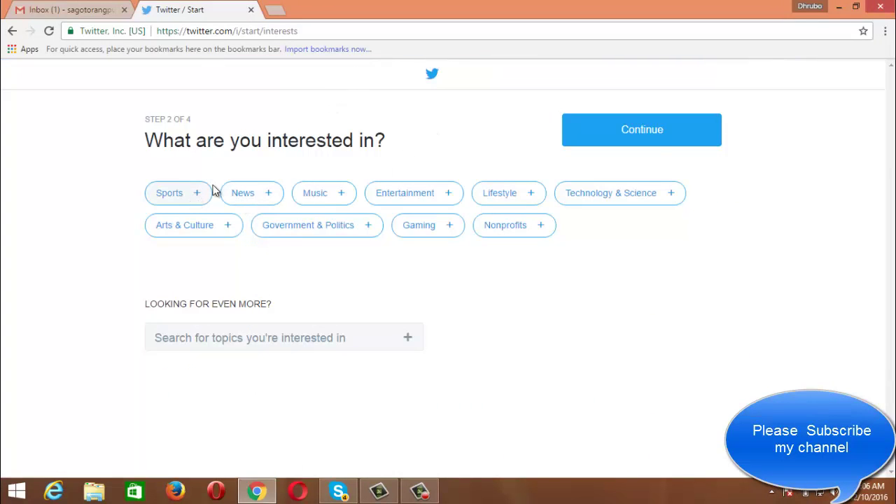
left_click(653, 149)
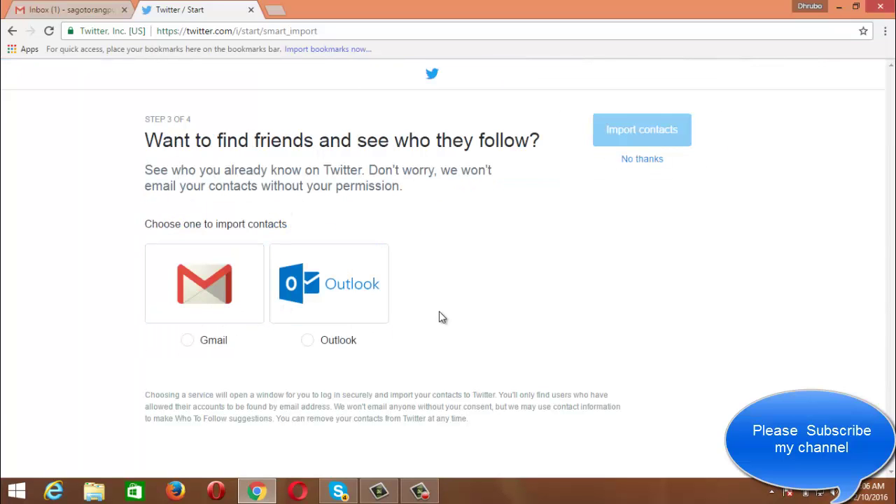
left_click(639, 164)
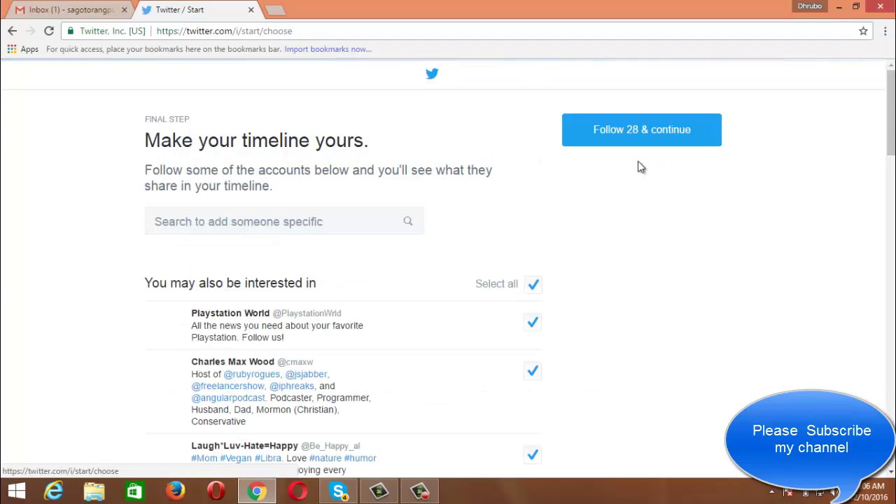
scroll(410, 331, "down", 1)
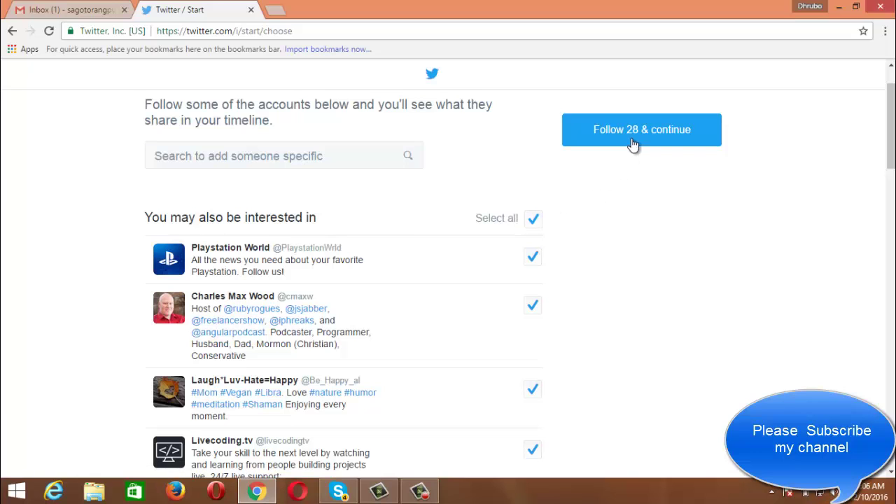
- Follow all 28 suggested accounts and decline browser notifications
left_click(658, 133)
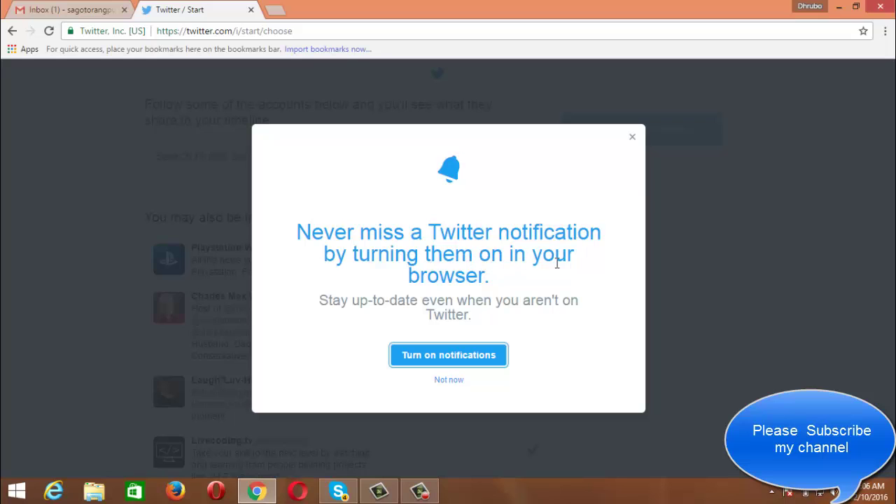
left_click(457, 382)
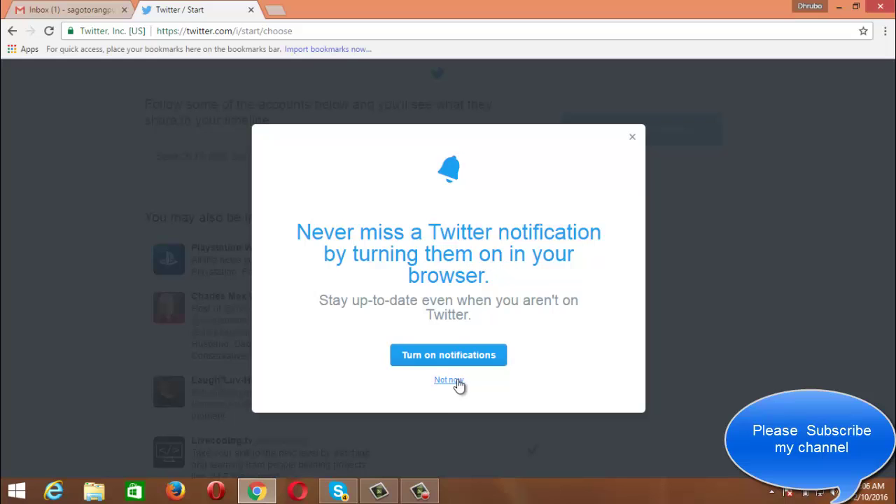